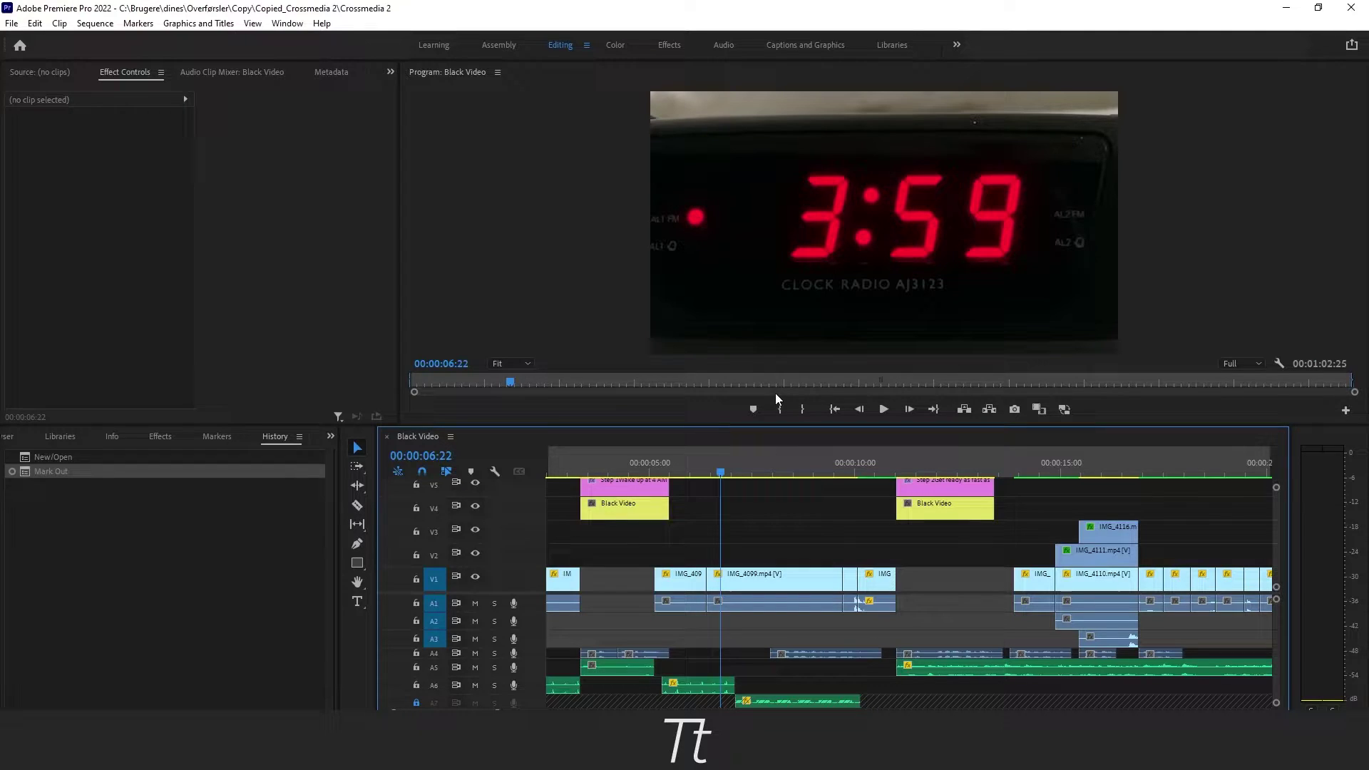
{"action": "key", "text": "alt+shift+0"}
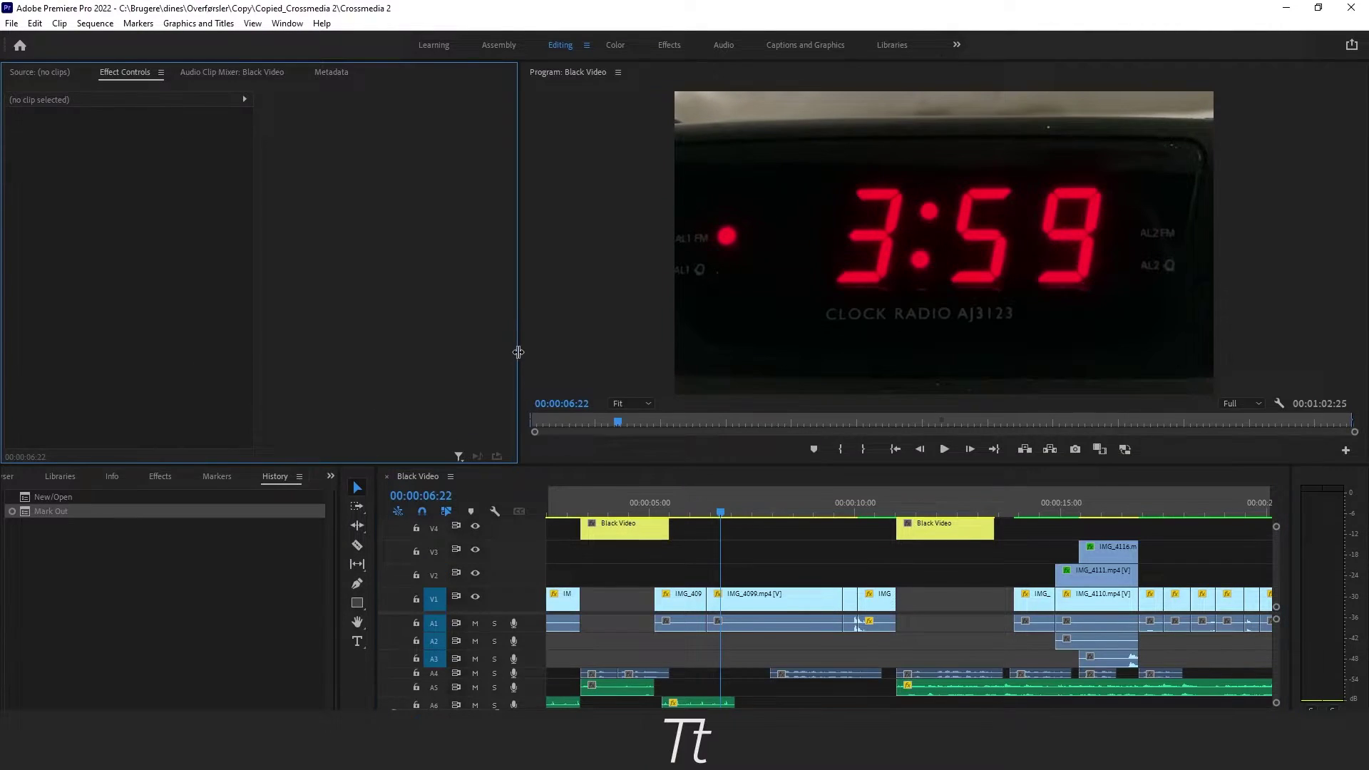
{"action": "left_click_drag", "start_coordinate": [516, 346], "coordinate": [324, 353]}
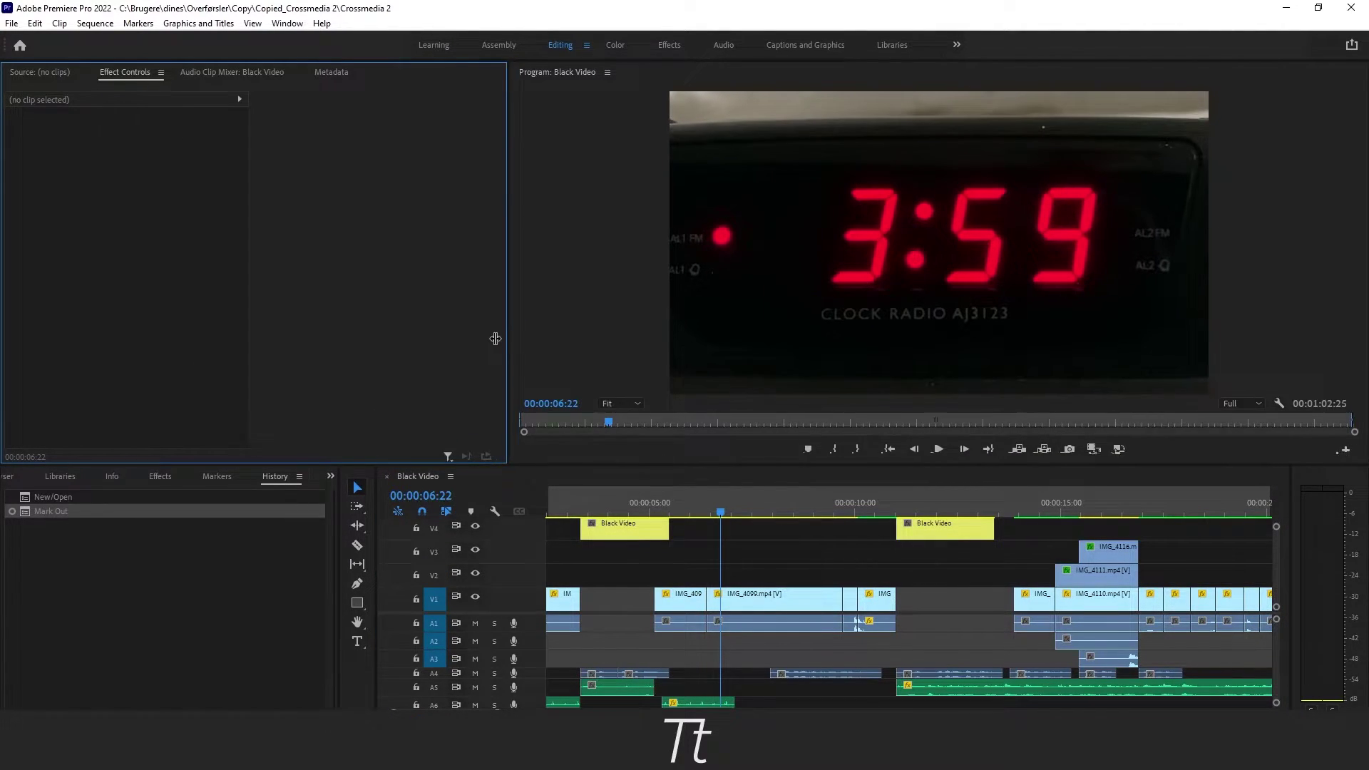
{"action": "left_click_drag", "start_coordinate": [615, 462], "coordinate": [622, 588]}
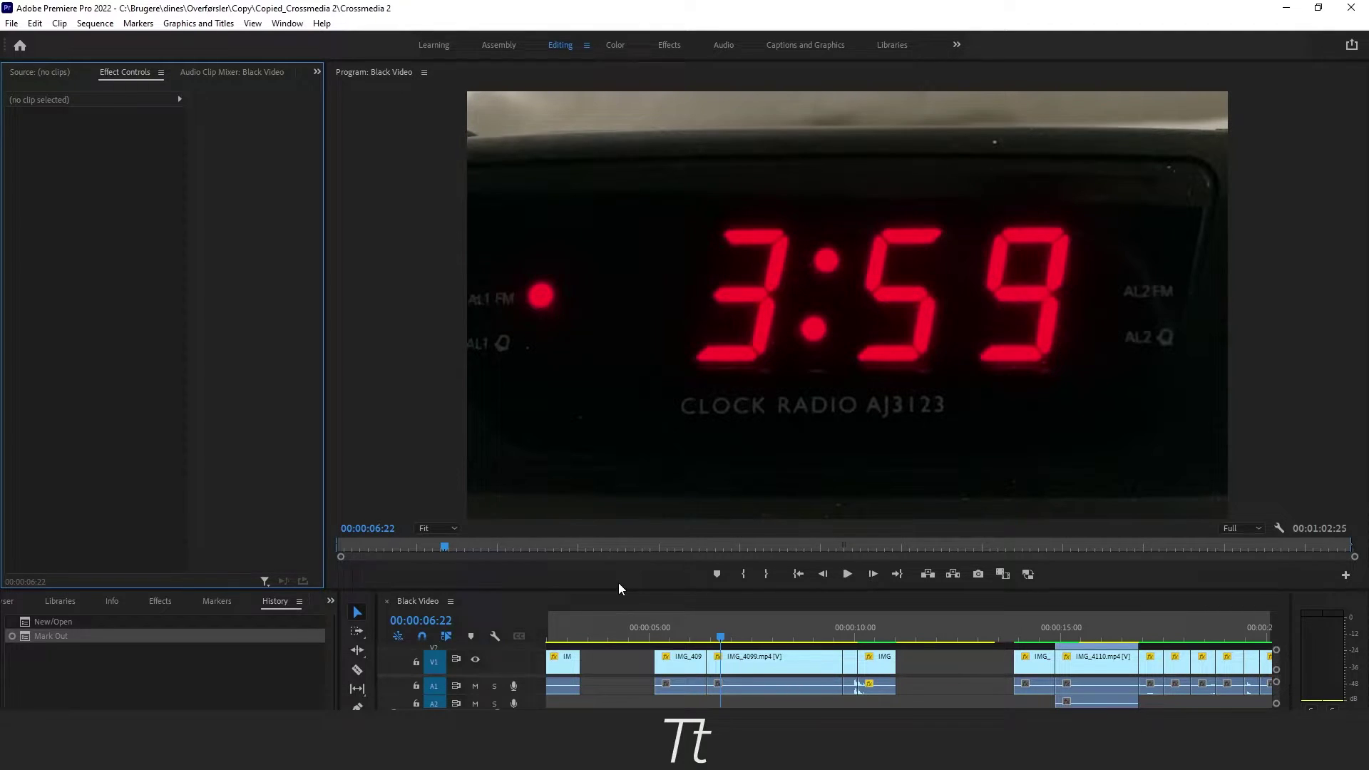
{"action": "left_click_drag", "start_coordinate": [619, 584], "coordinate": [611, 451]}
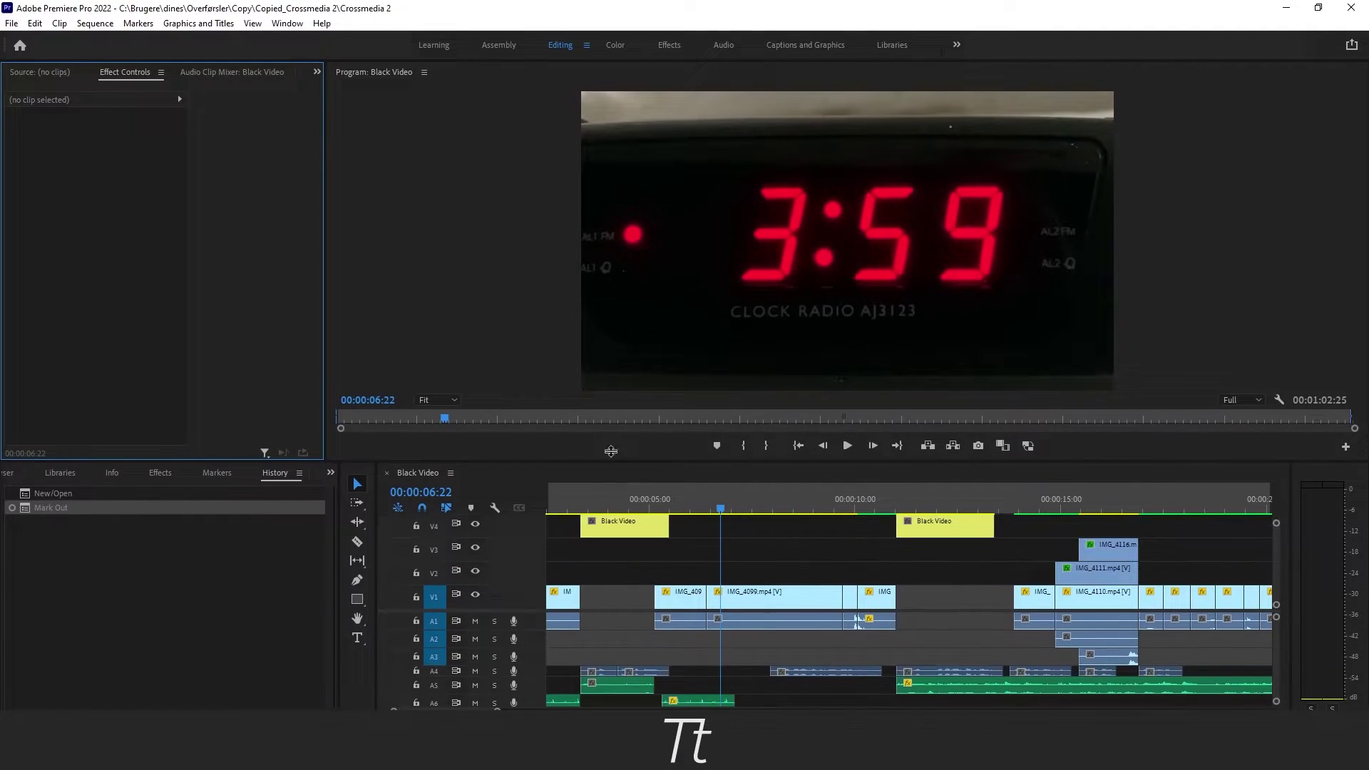
{"action": "left_click_drag", "start_coordinate": [326, 313], "coordinate": [420, 313]}
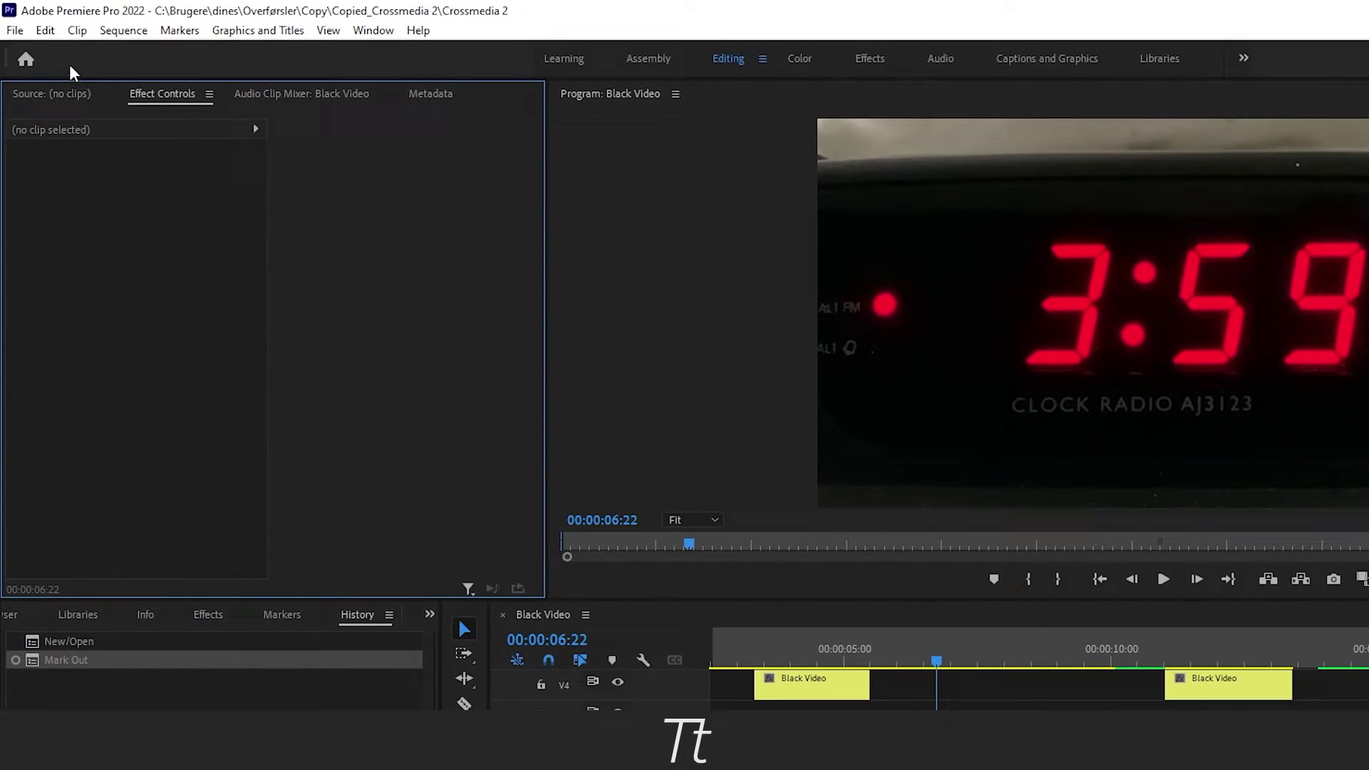
Open the Keyboard Shortcuts dialog from the Edit menu
{"action": "left_click", "coordinate": [40, 25]}
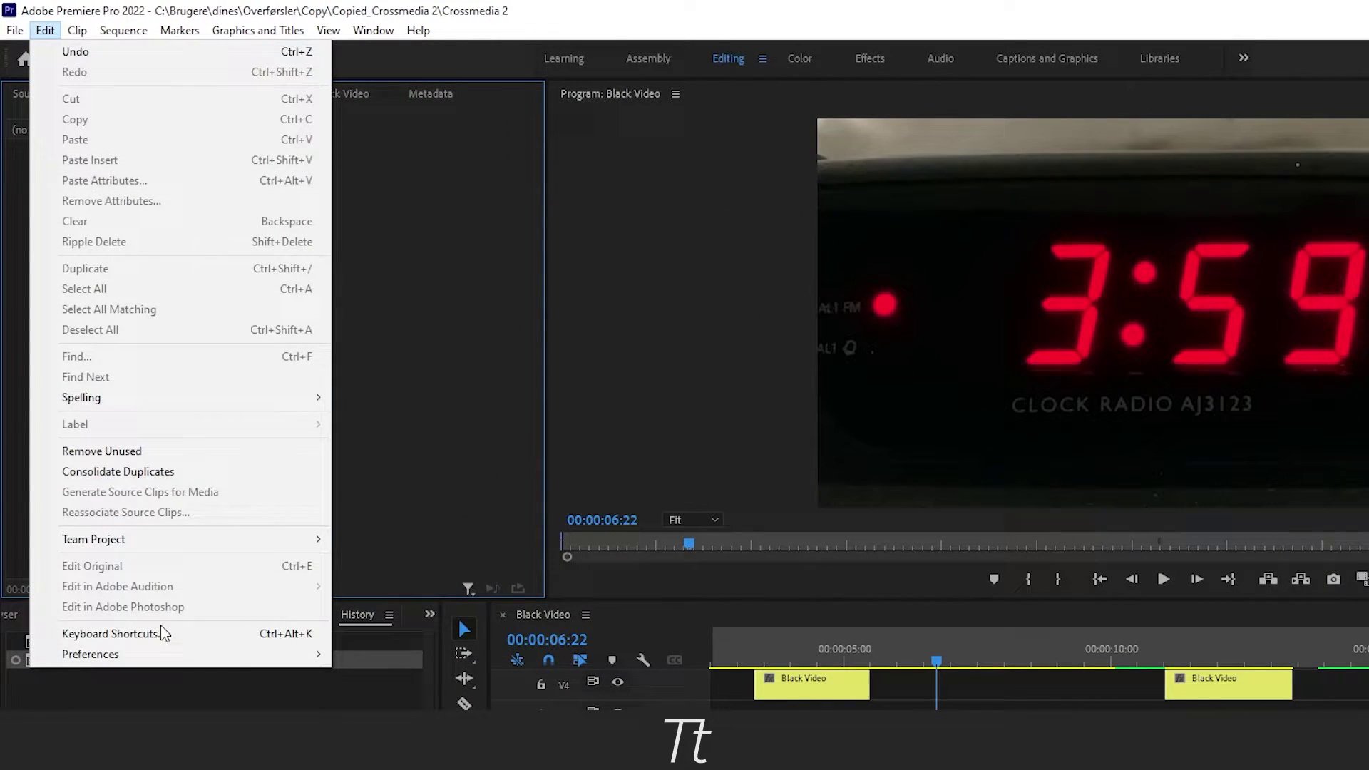
{"action": "left_click", "coordinate": [112, 633]}
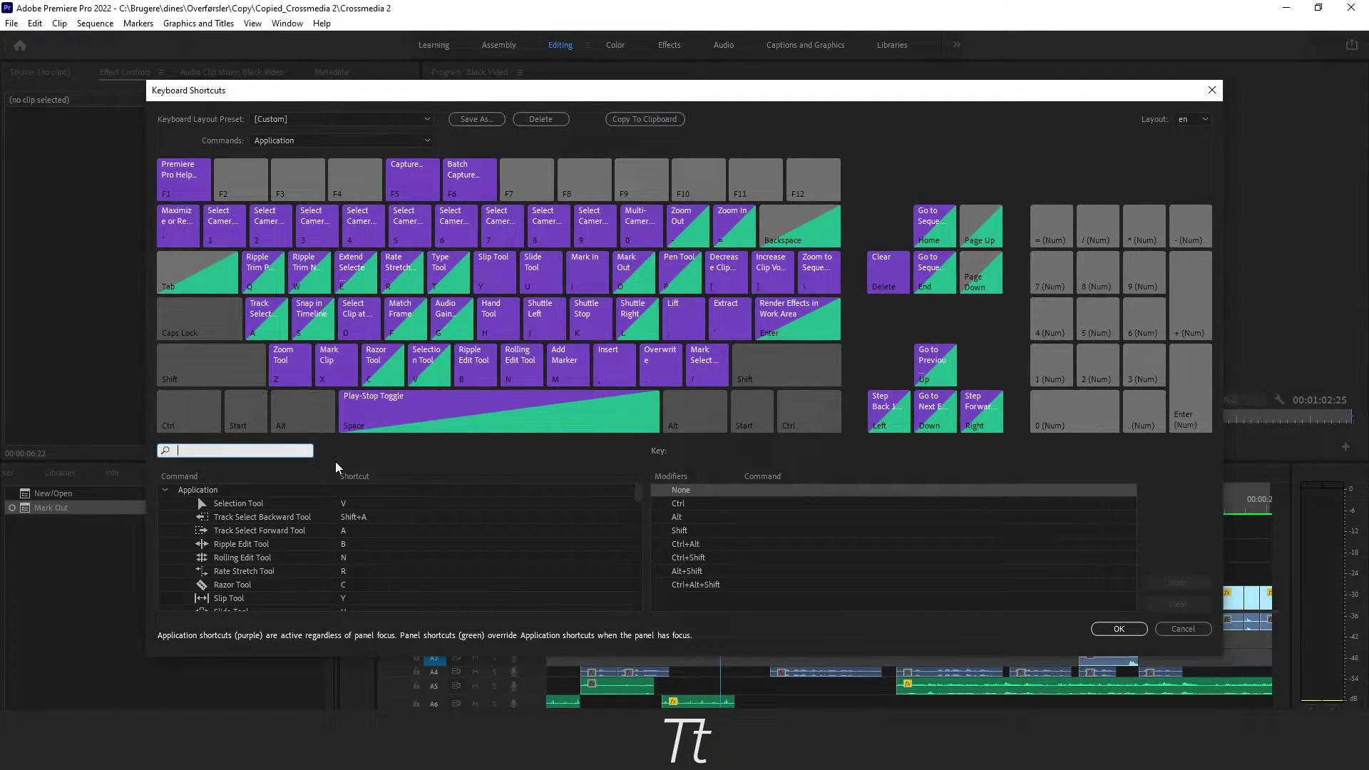
{"action": "type", "text": "full scre"}
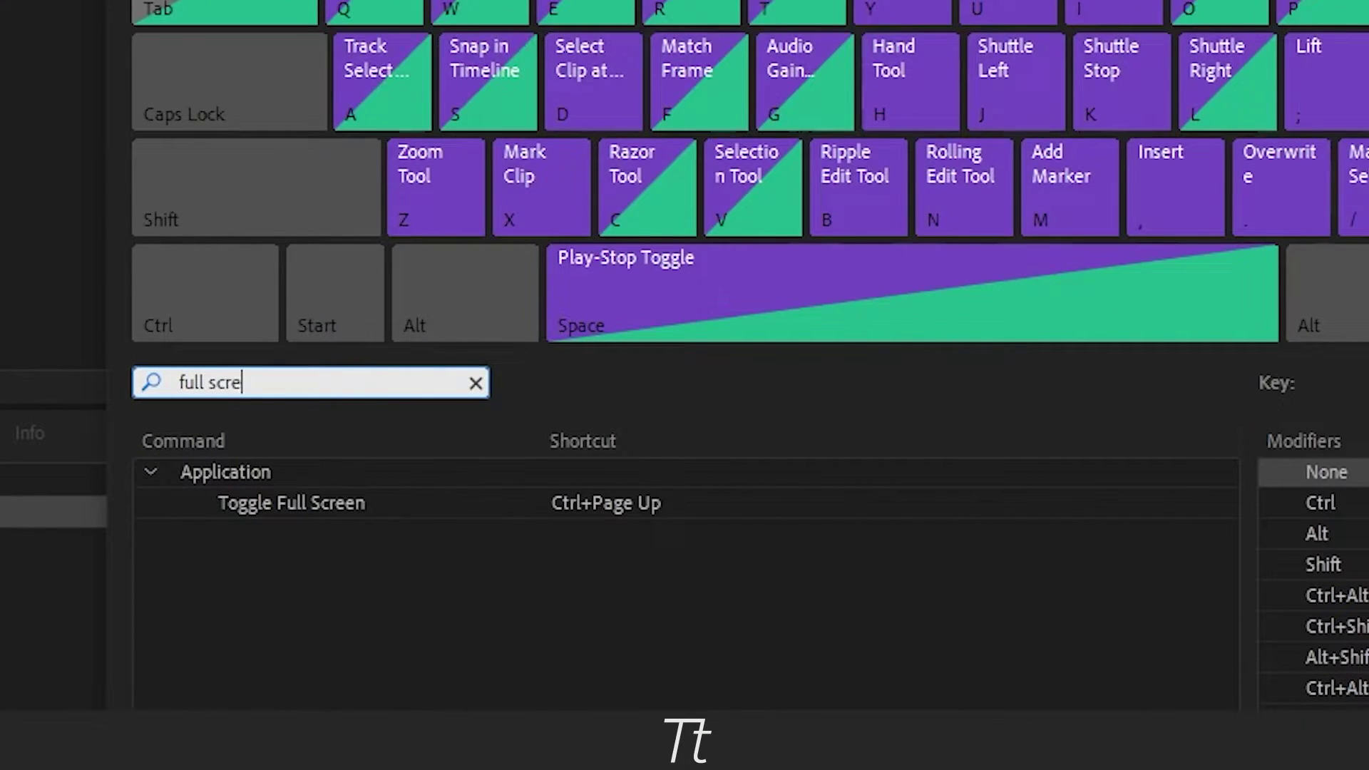
{"action": "type", "text": "en"}
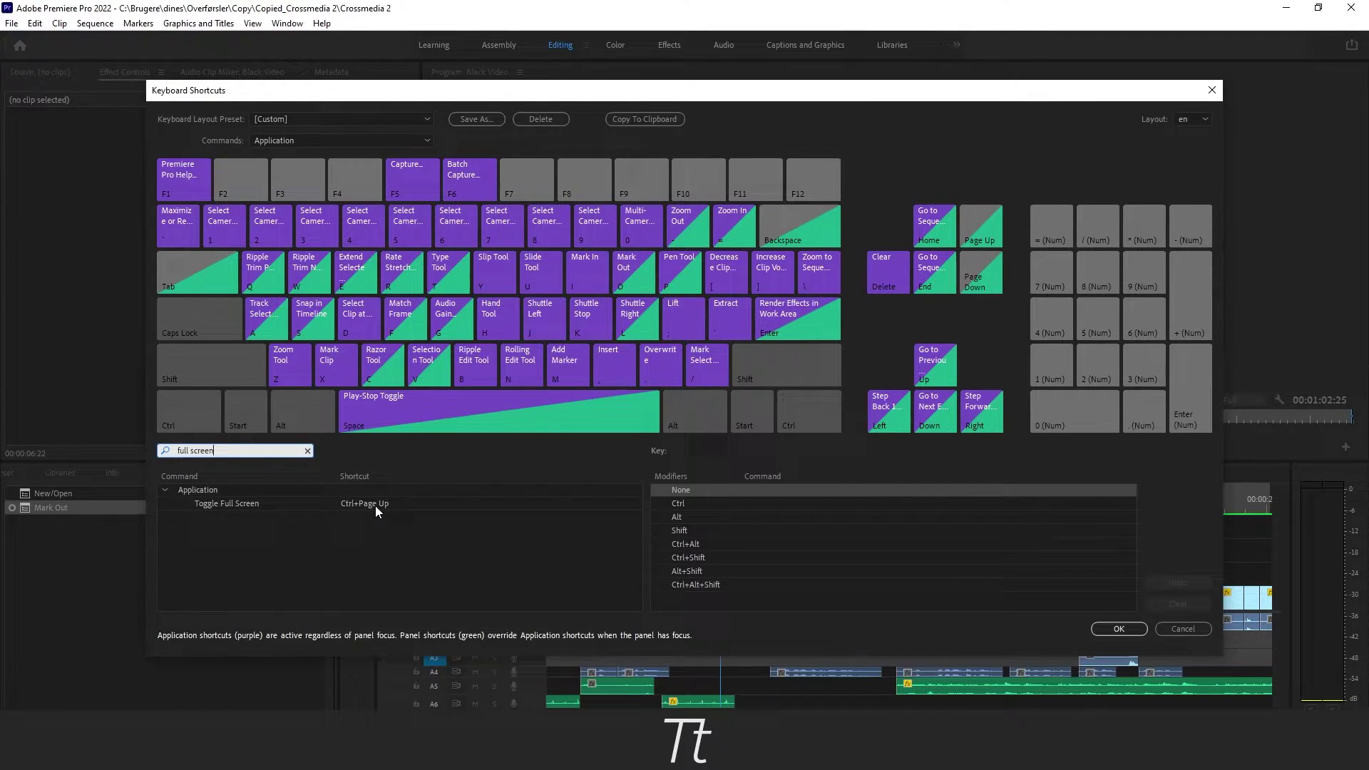
Clear Toggle Full Screen's old shortcut, record Ctrl+Page Up for it, and confirm with OK
{"action": "left_click", "coordinate": [375, 506]}
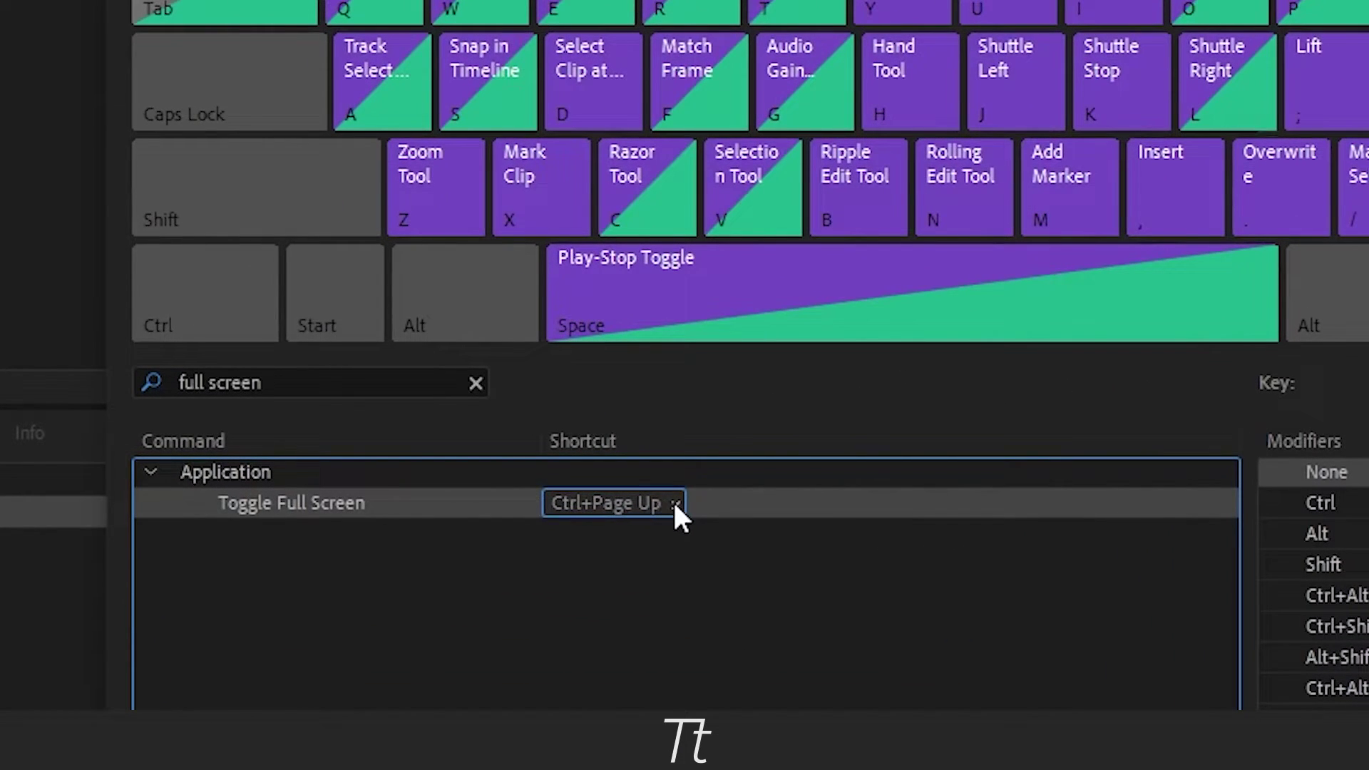
{"action": "left_click", "coordinate": [673, 502]}
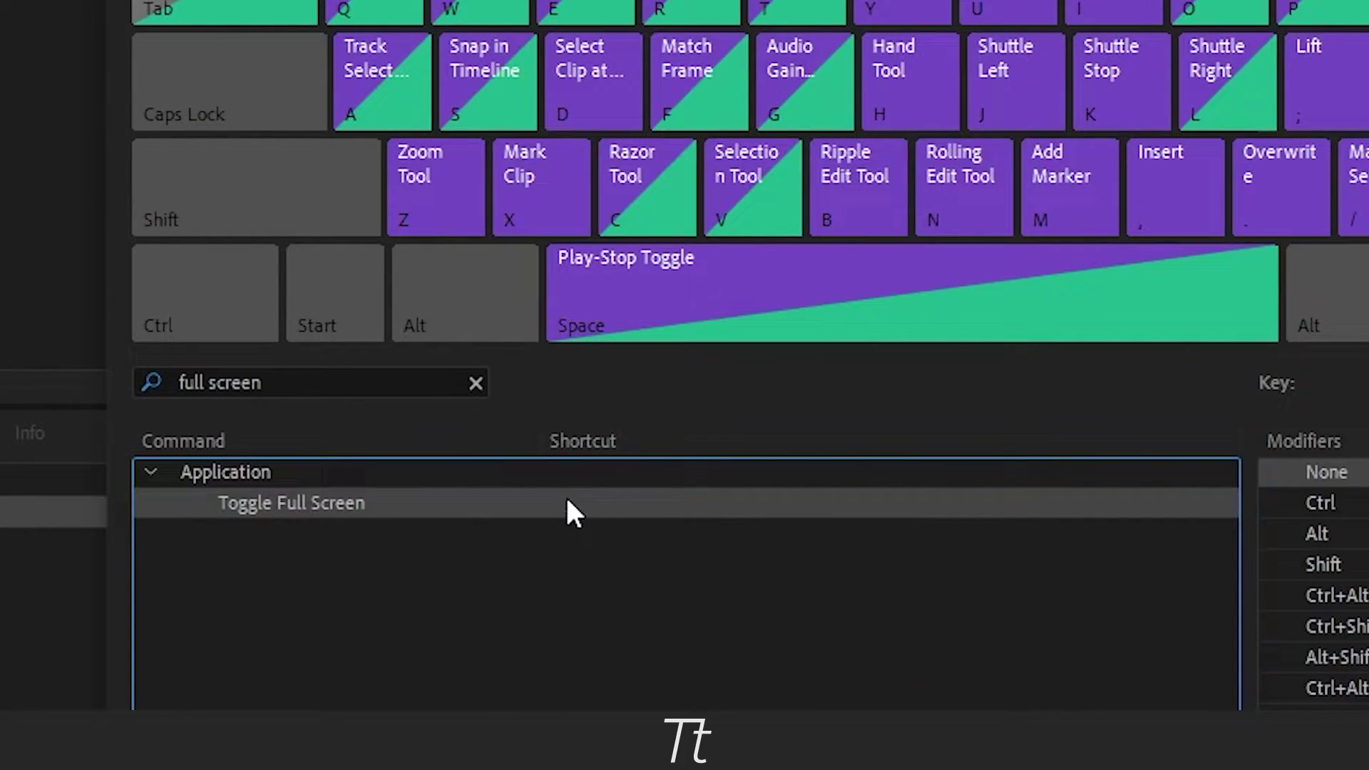
{"action": "key", "text": "ctrl"}
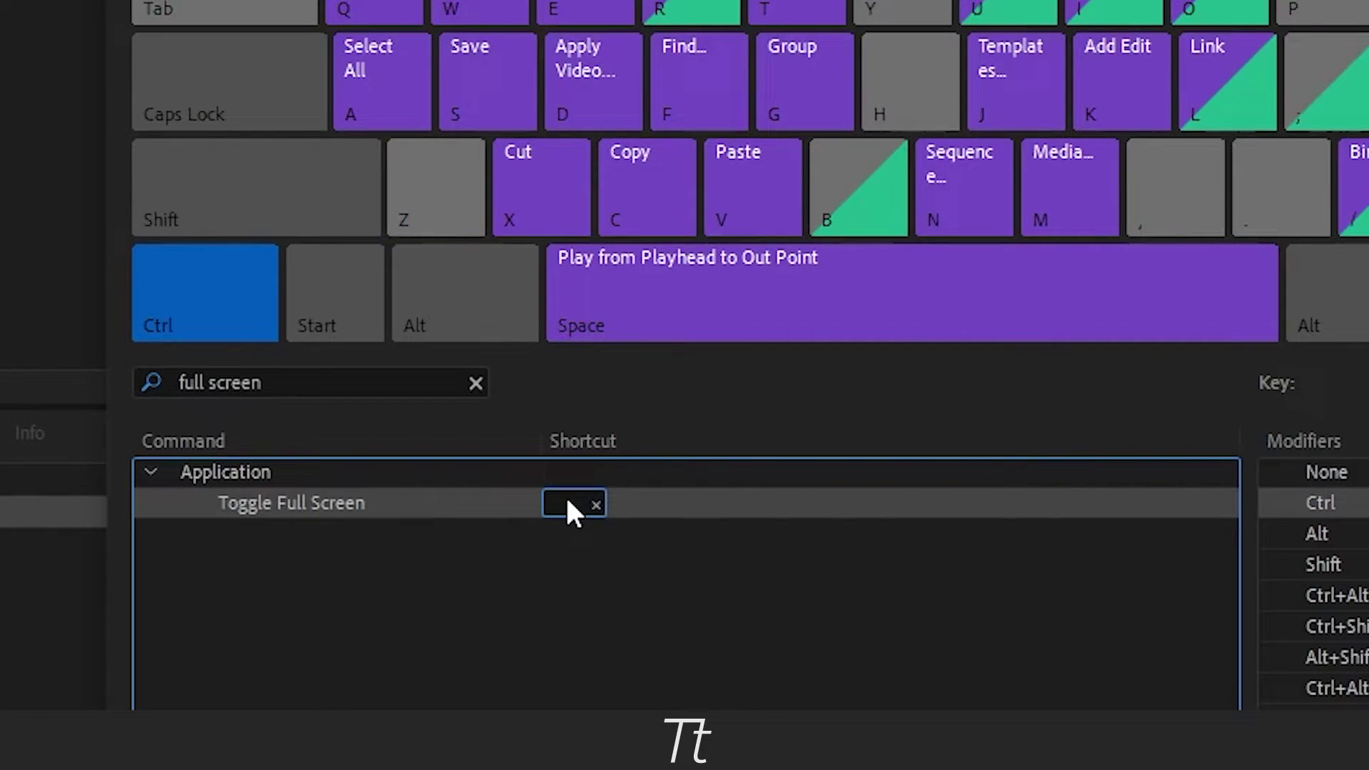
{"action": "key", "text": "ctrl+Page_Up"}
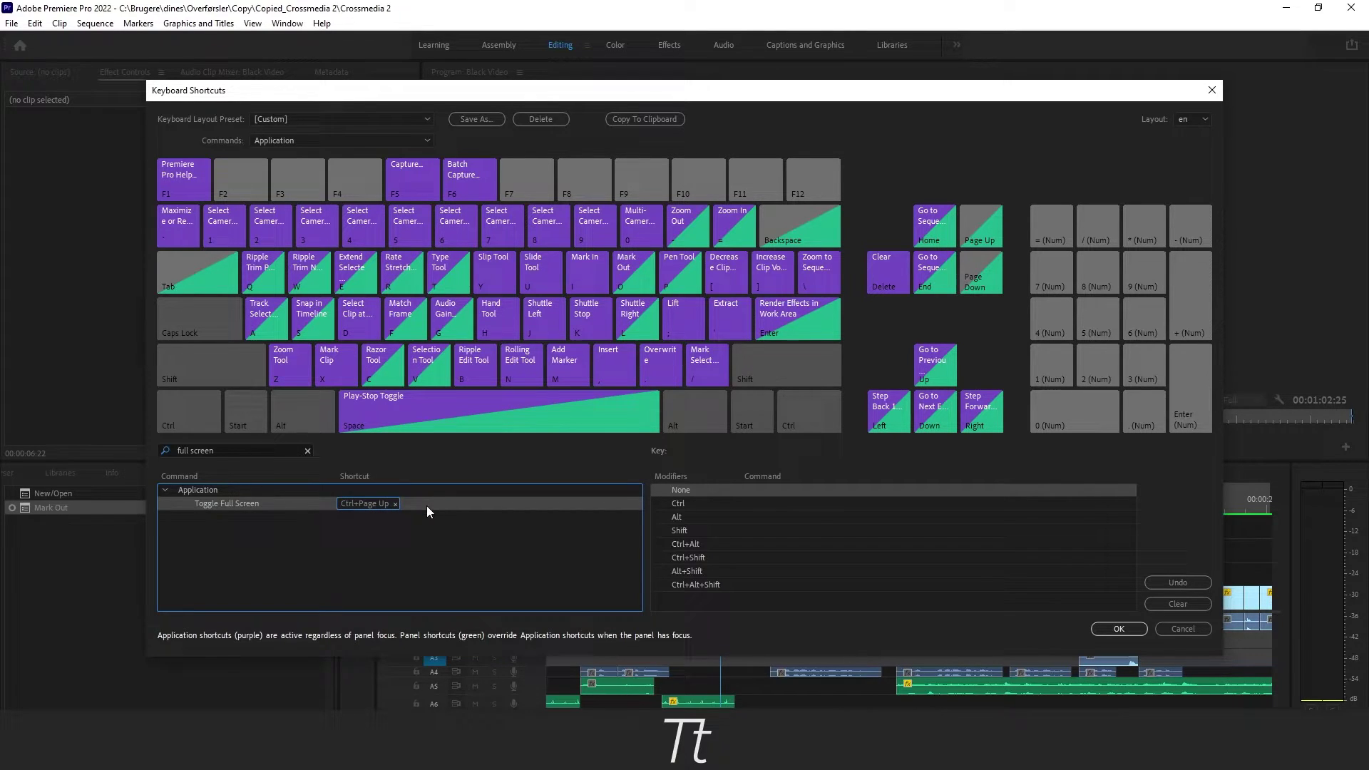
{"action": "left_click", "coordinate": [1120, 629]}
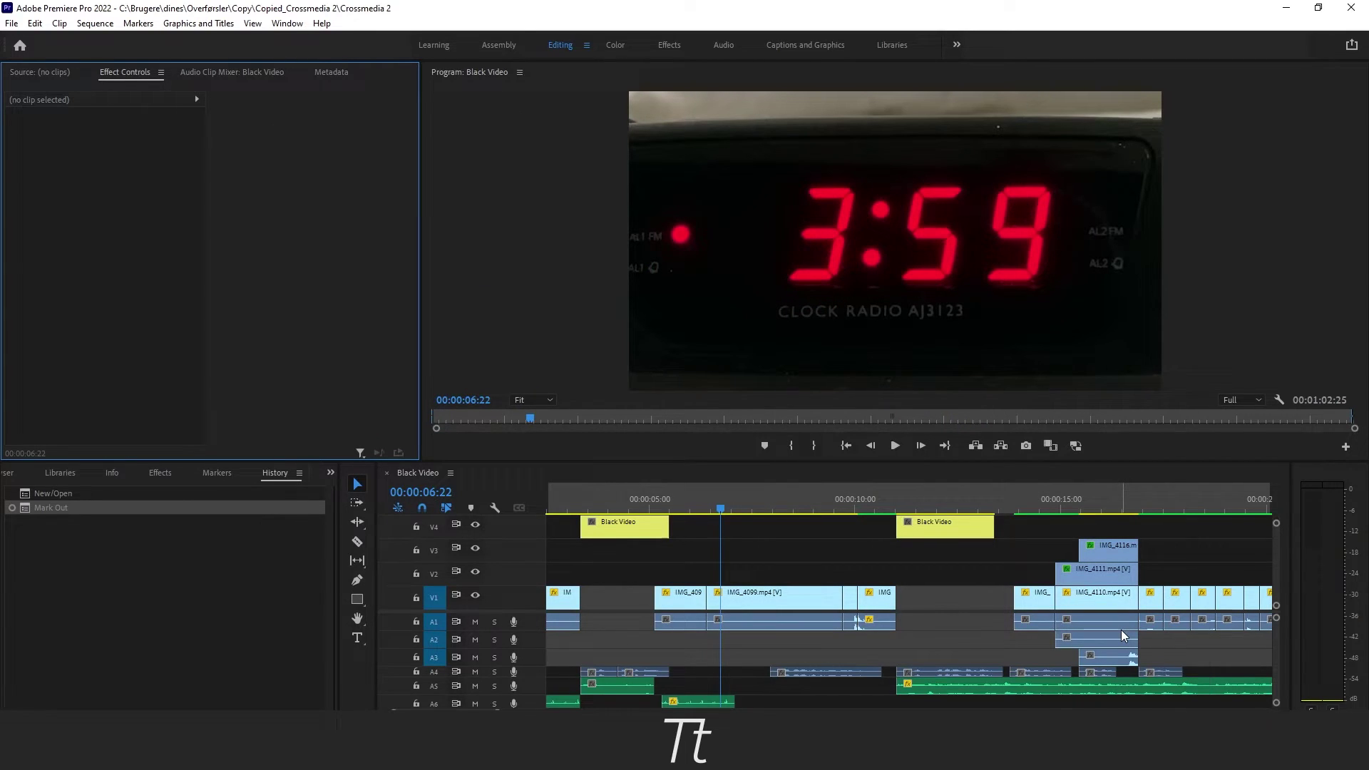
Play the clock-radio footage full screen with Ctrl+Page Up, then exit with Esc
{"action": "key", "text": "ctrl+Page_Up"}
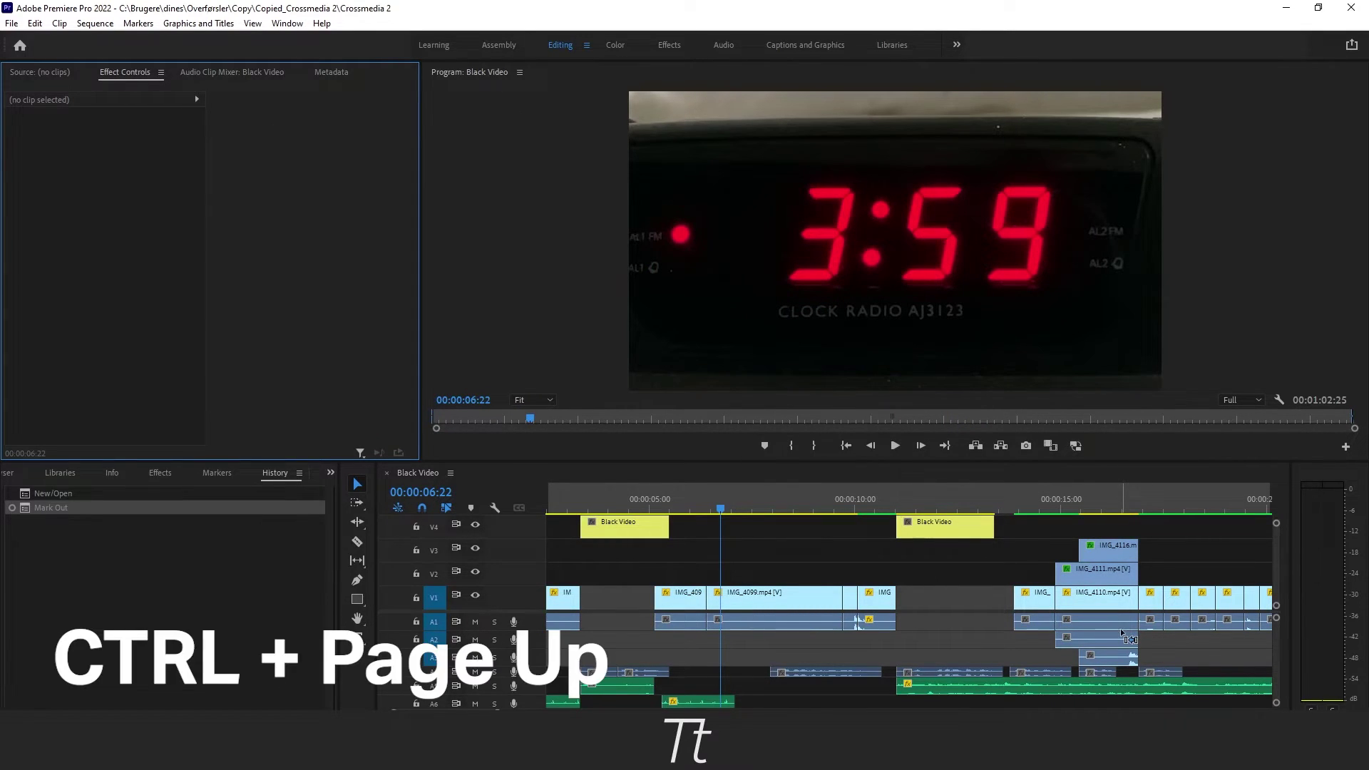
{"action": "key", "text": "ctrl+Page_Up"}
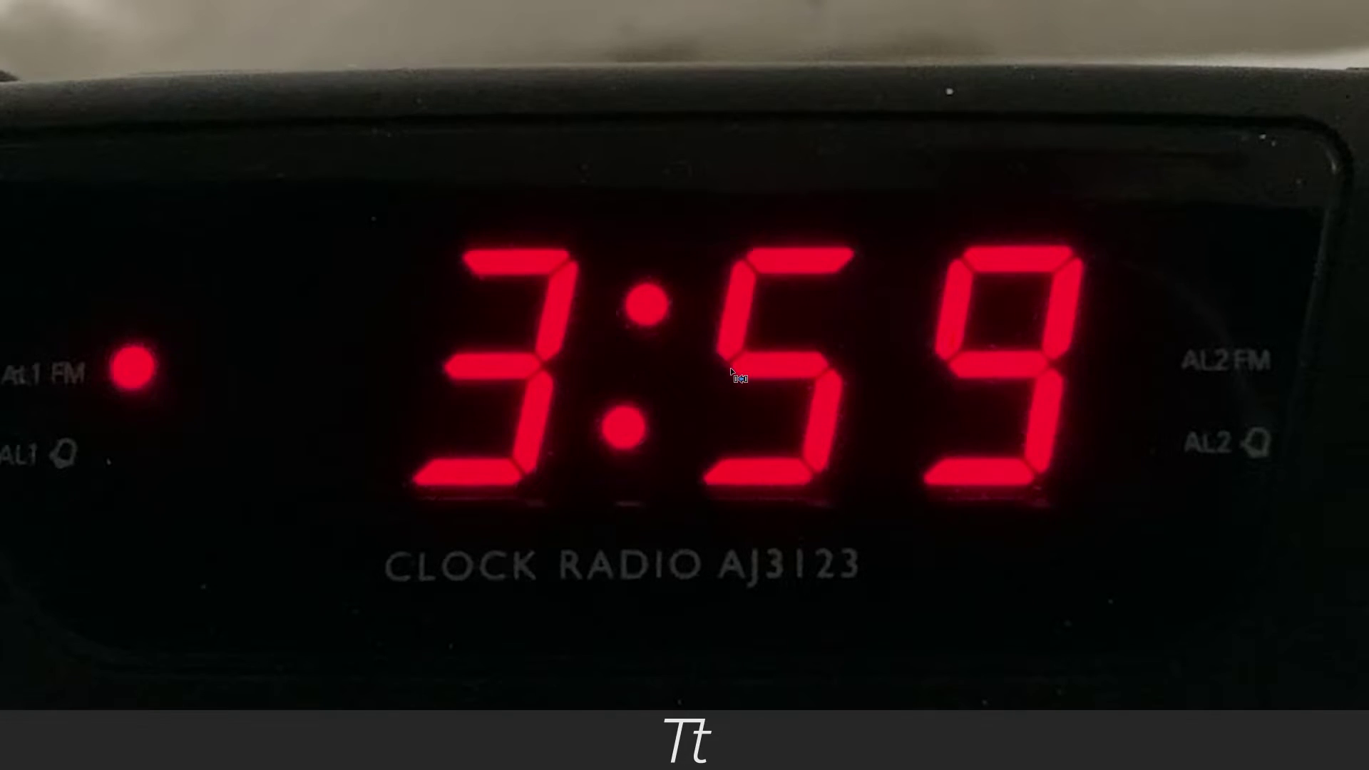
{"action": "key", "text": "Escape"}
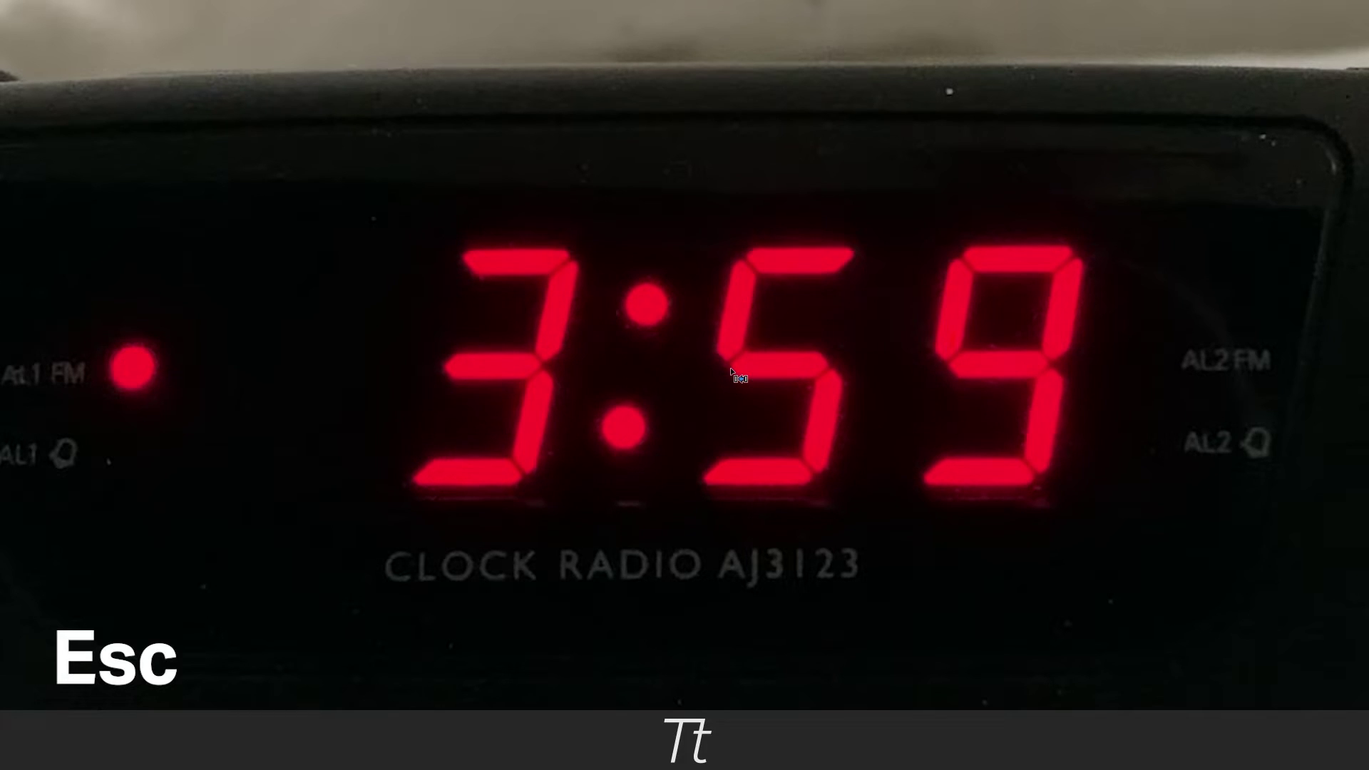